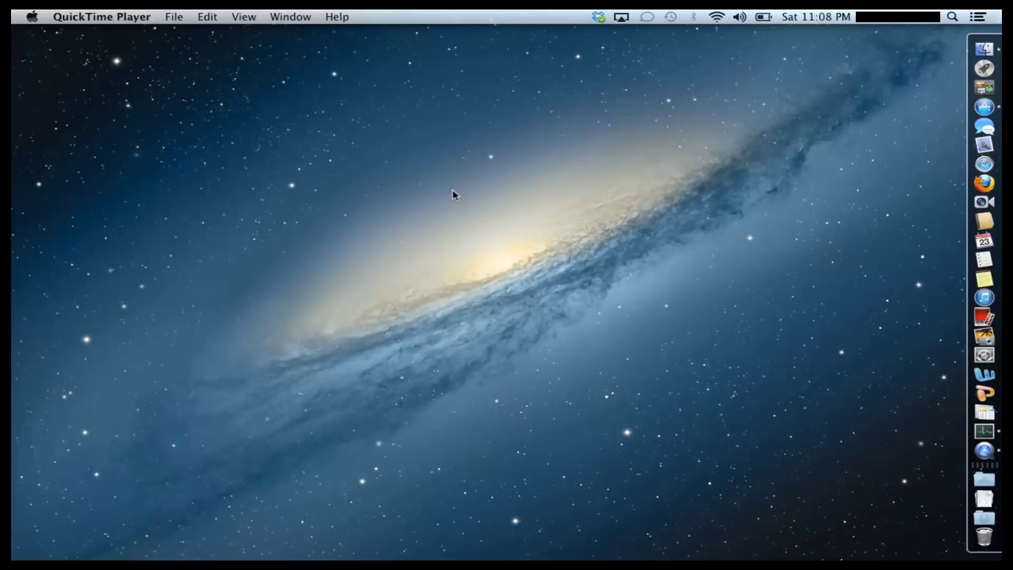
# Step: Open the App Store to confirm OS X Mountain Lion shows as downloaded under Purchases
pyautogui.click(976, 109)
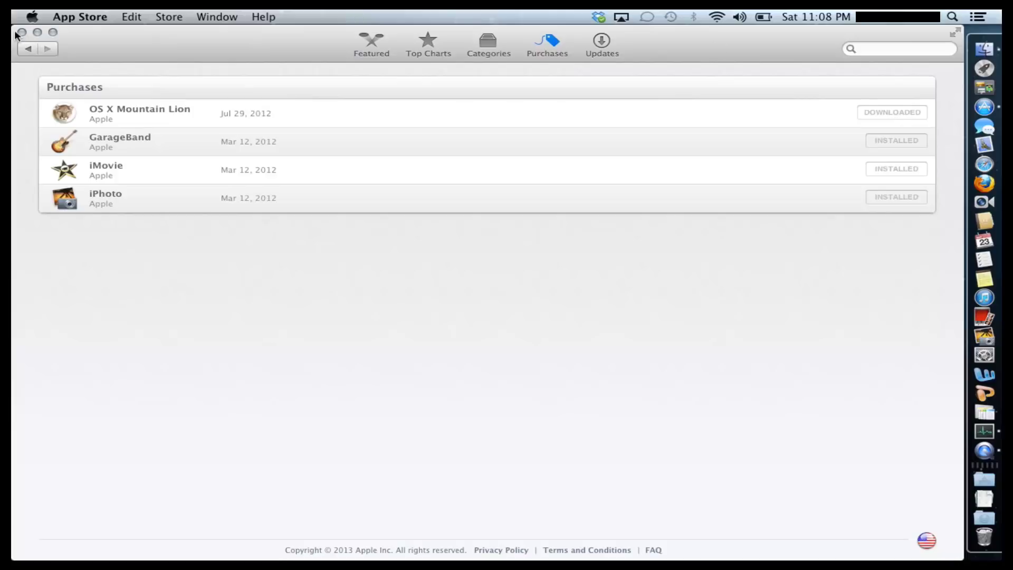
# Step: Minimize the App Store and select Install OS X Mountain Lion in Finder's Applications folder
pyautogui.click(37, 32)
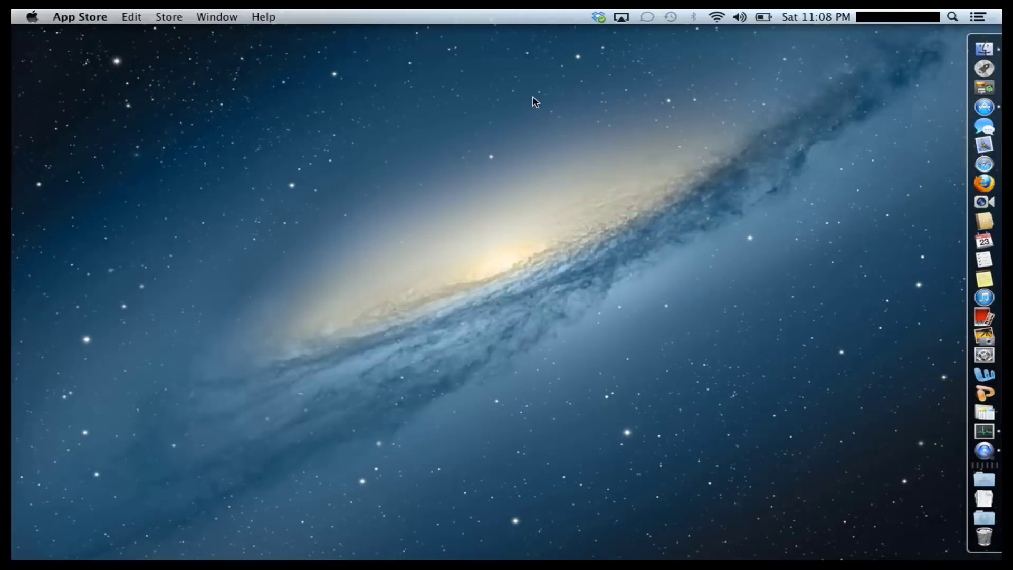
pyautogui.click(970, 50)
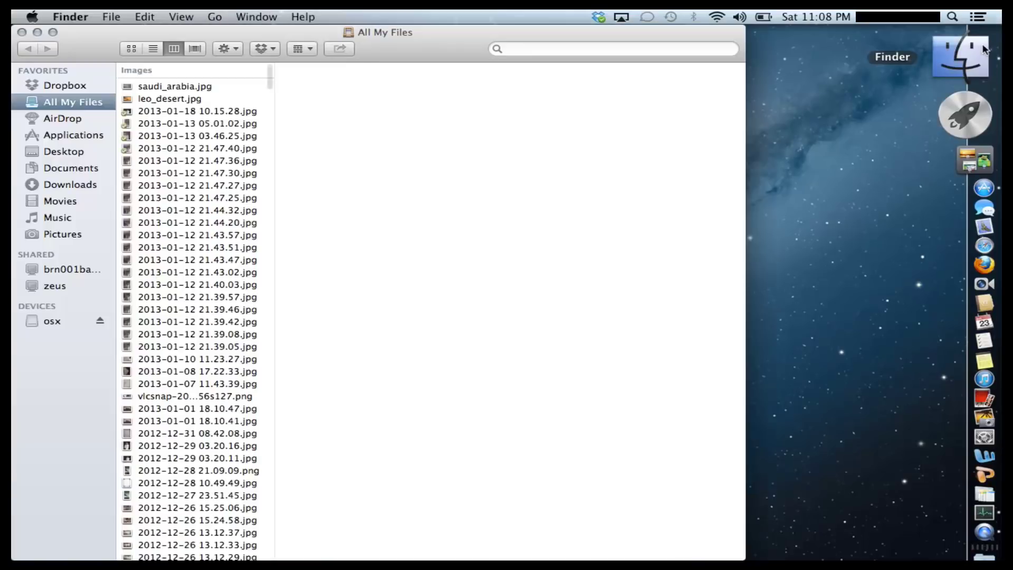
pyautogui.click(76, 138)
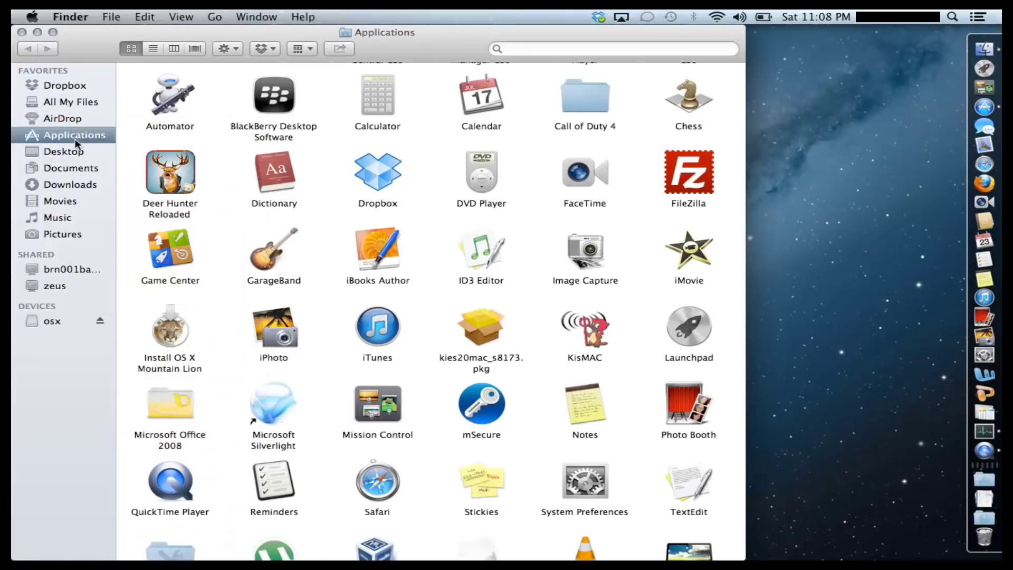
pyautogui.scroll(-2, 297, 211)
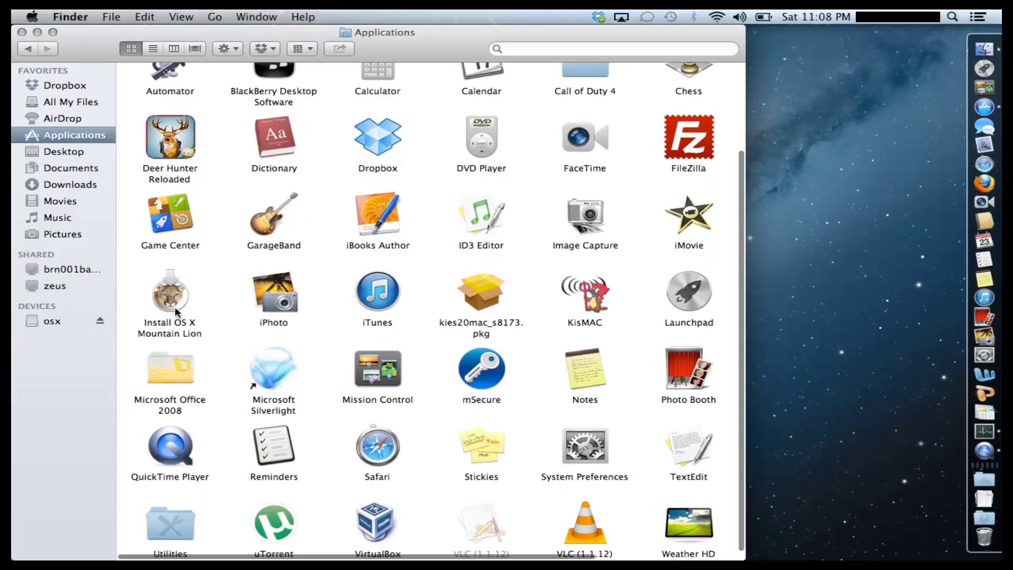
pyautogui.click(175, 305)
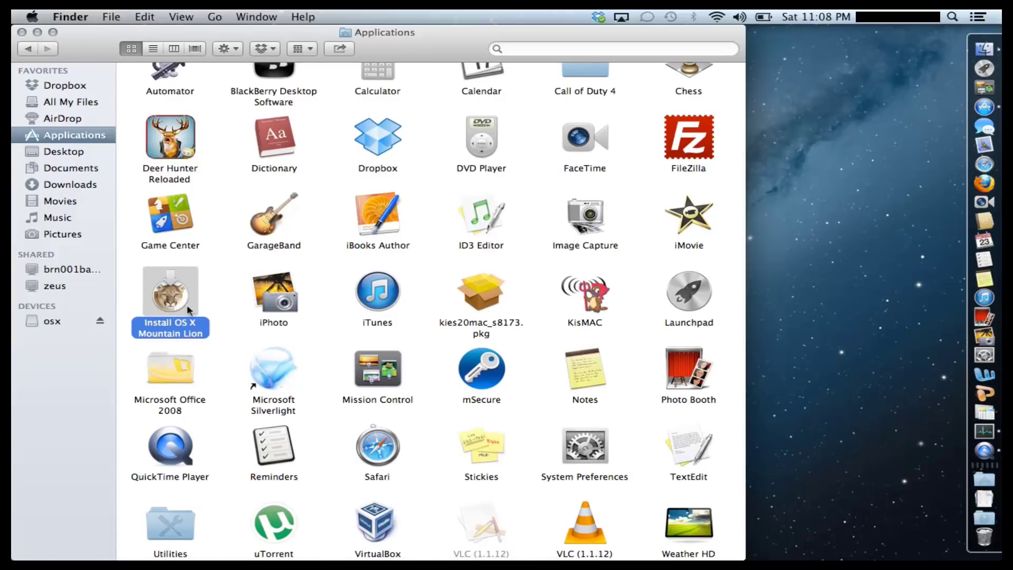
# Step: Show the installer's package contents and open Contents > SharedSupport
pyautogui.rightClick(170, 302)
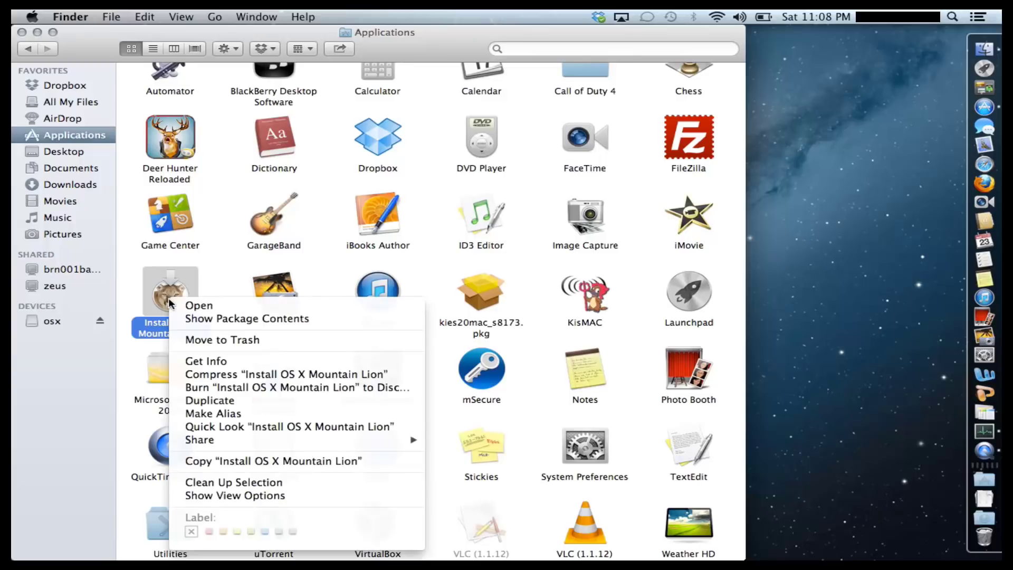
pyautogui.click(208, 319)
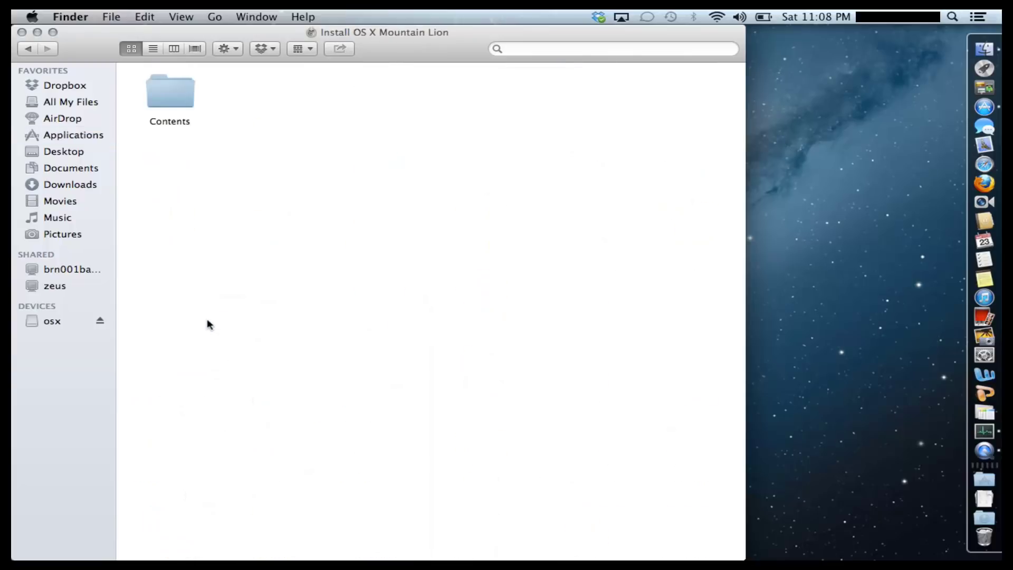
pyautogui.doubleClick(173, 99)
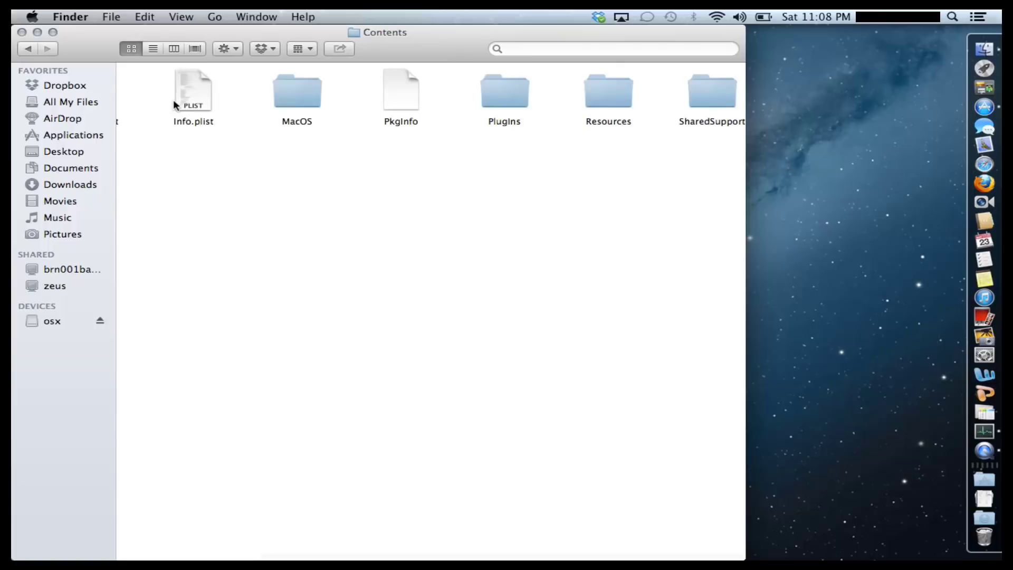
pyautogui.doubleClick(716, 106)
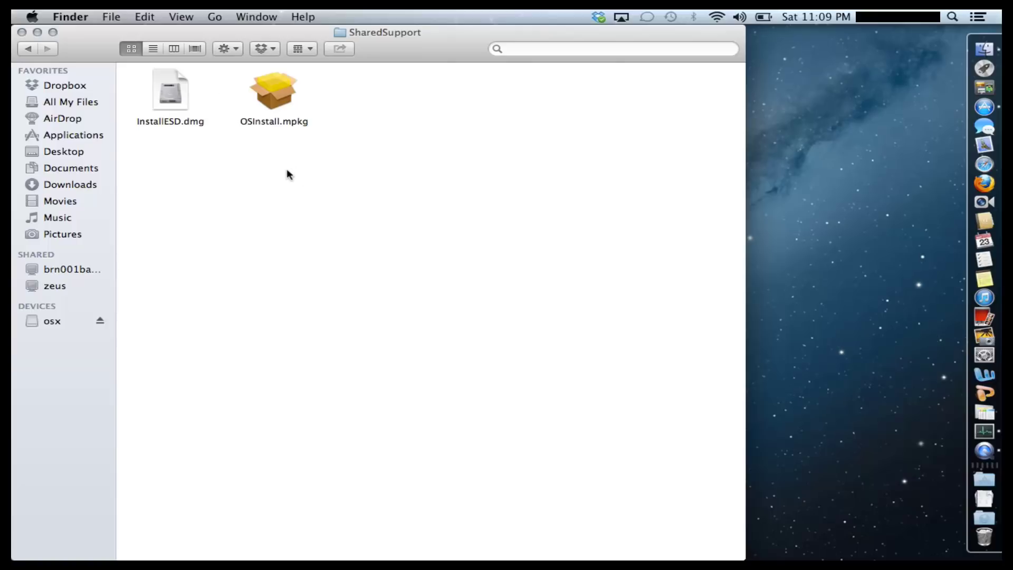
# Step: Select InstallESD.dmg and launch Disk Utility from the Dock's Applications > Utilities
pyautogui.click(170, 89)
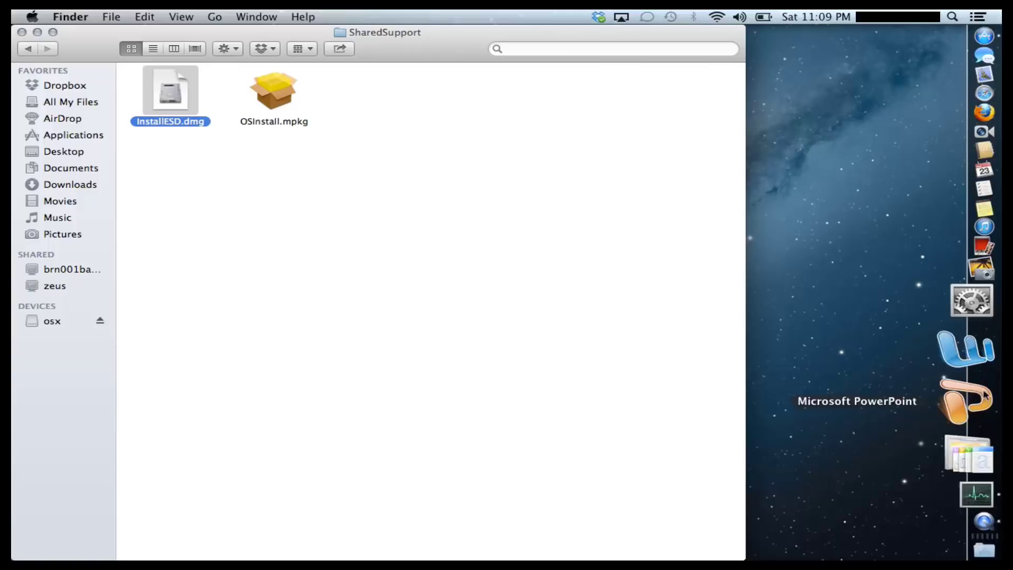
pyautogui.click(961, 479)
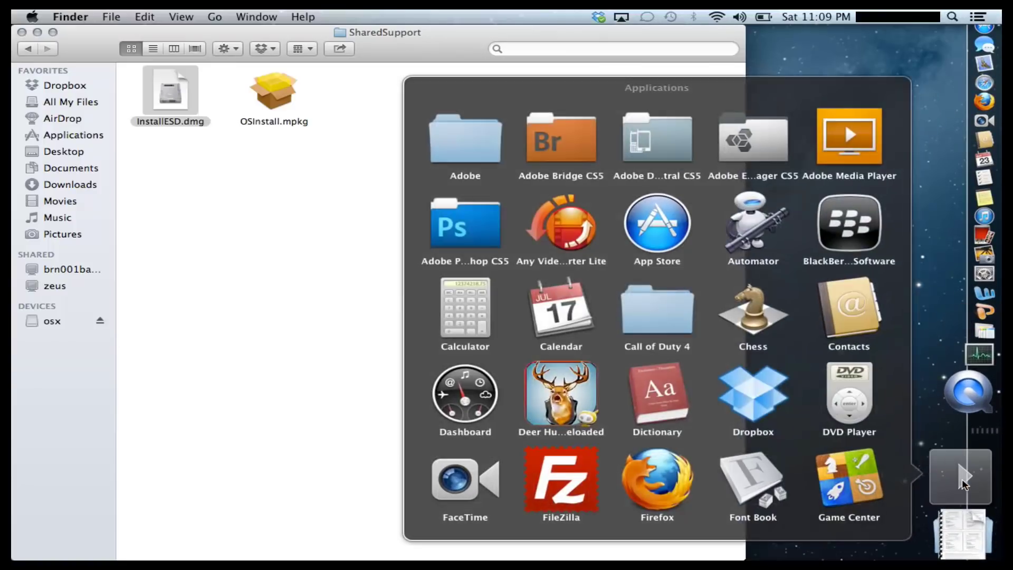
pyautogui.scroll(-5, 662, 367)
pyautogui.scroll(-3, 663, 369)
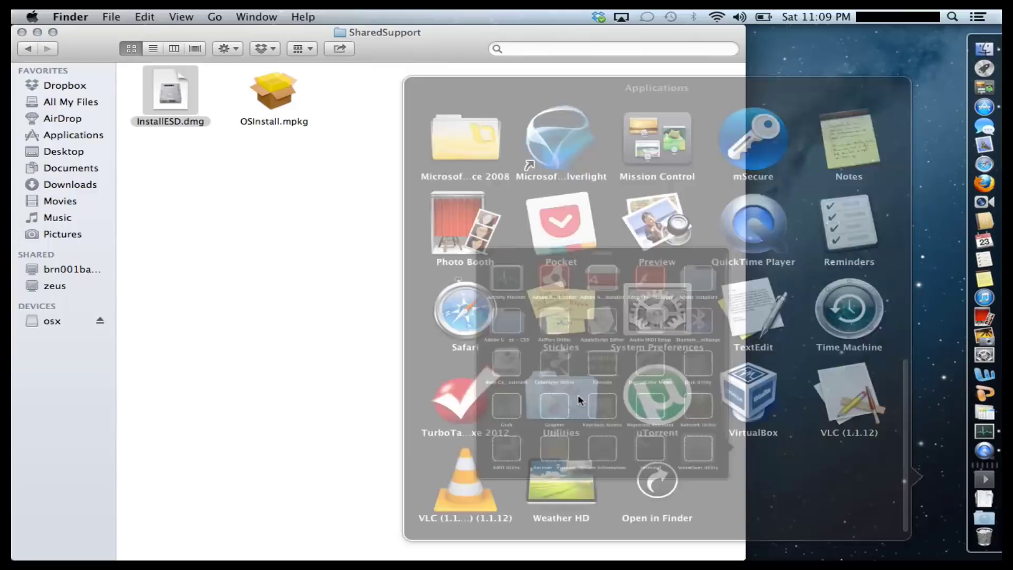
pyautogui.click(577, 396)
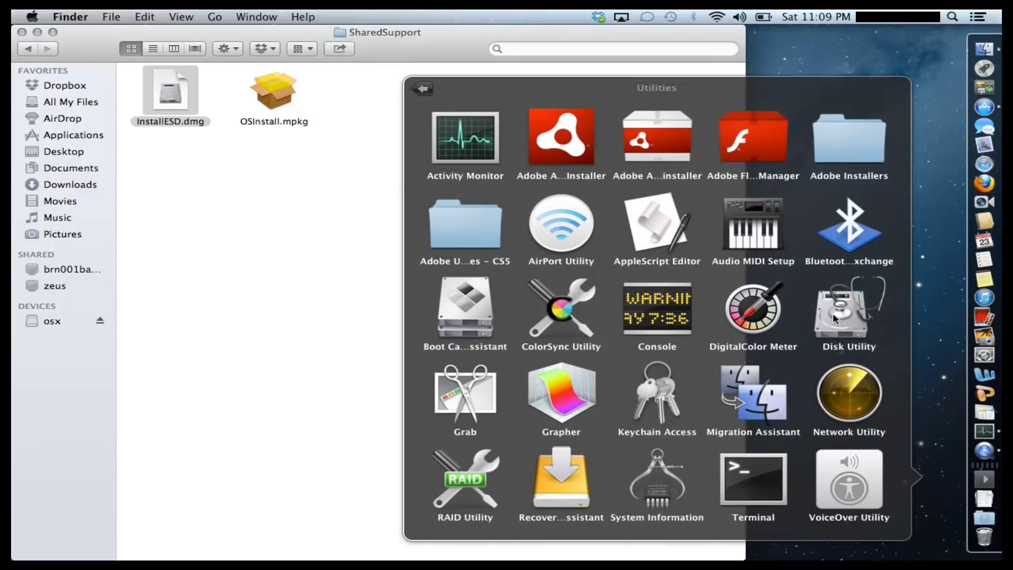
pyautogui.click(852, 314)
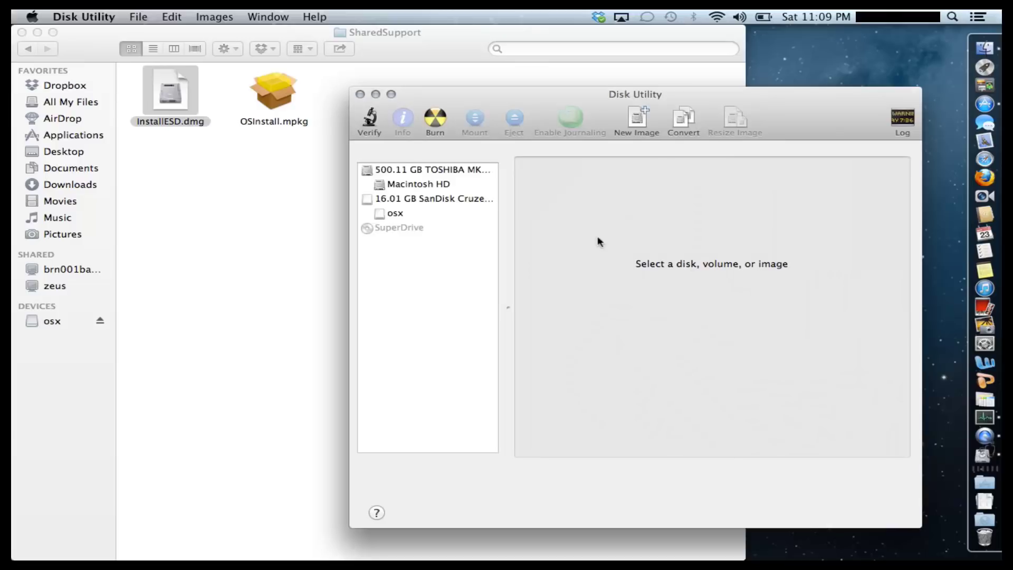
# Step: Select the 16.01 GB SanDisk Cruzer Glide drive to view its details
pyautogui.click(423, 200)
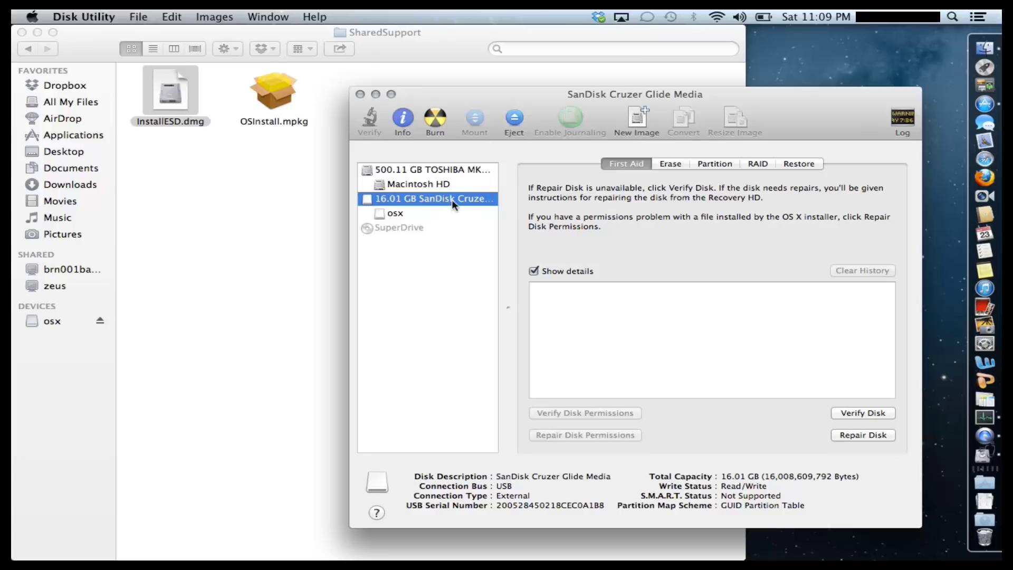
# Step: Erase the SanDisk drive as Mac OS Extended (Journaled) with the name 'os x install'
pyautogui.click(666, 165)
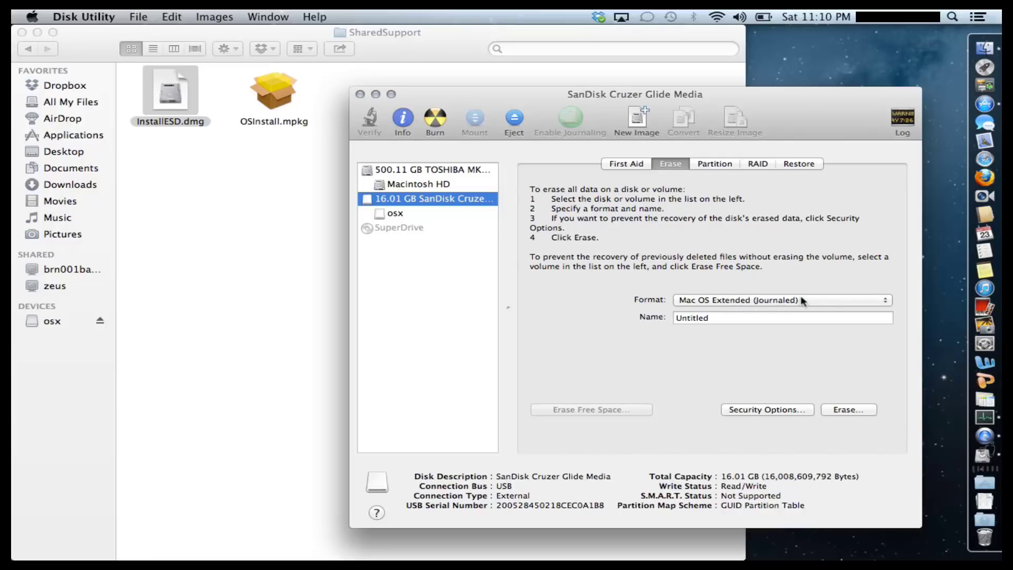
pyautogui.doubleClick(752, 317)
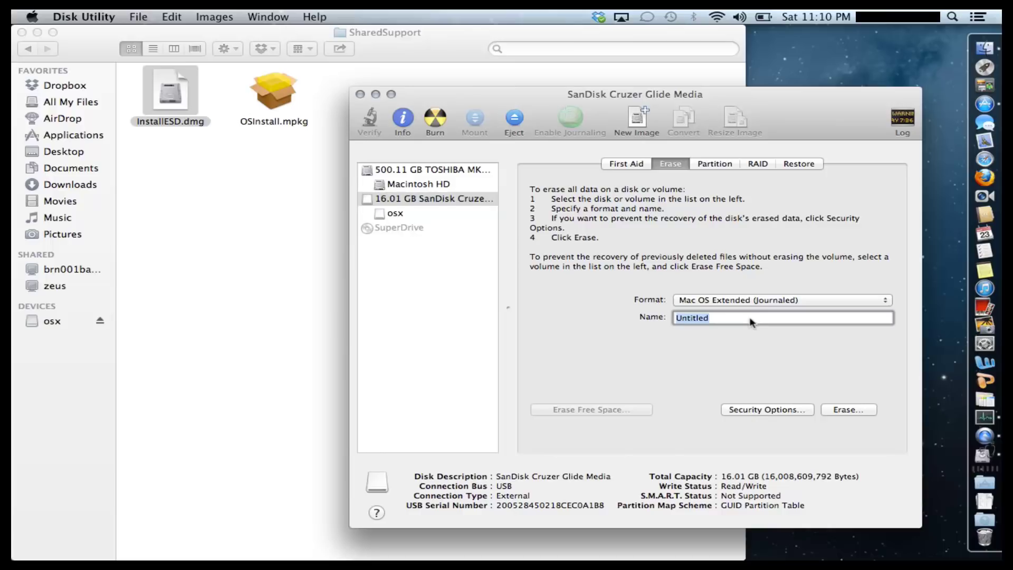
pyautogui.write('os x install')
pyautogui.click(856, 406)
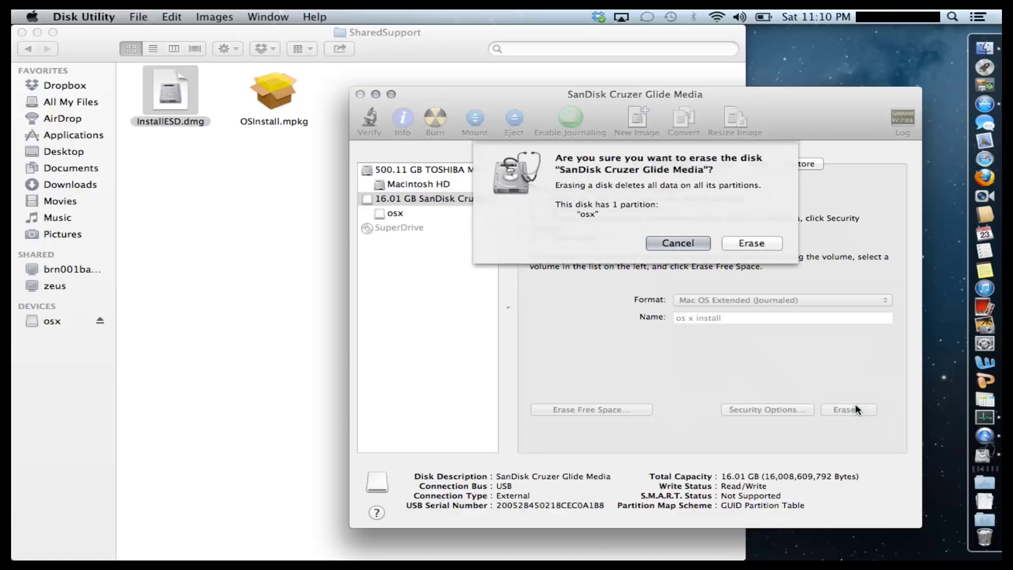
pyautogui.click(751, 243)
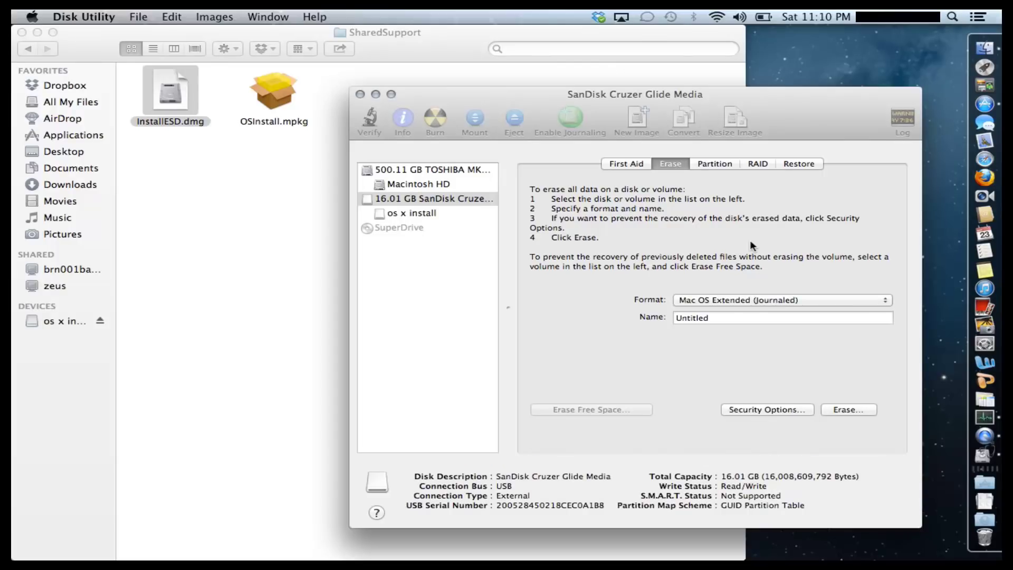
# Step: Select the os x install volume, add InstallESD.dmg to the disk list, and show Restore options
pyautogui.click(434, 216)
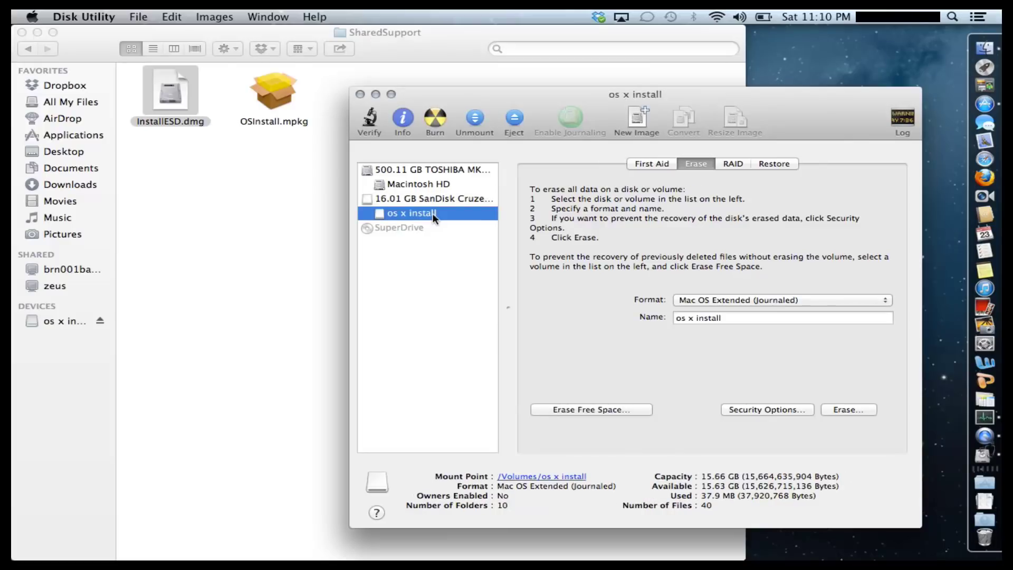
pyautogui.click(417, 199)
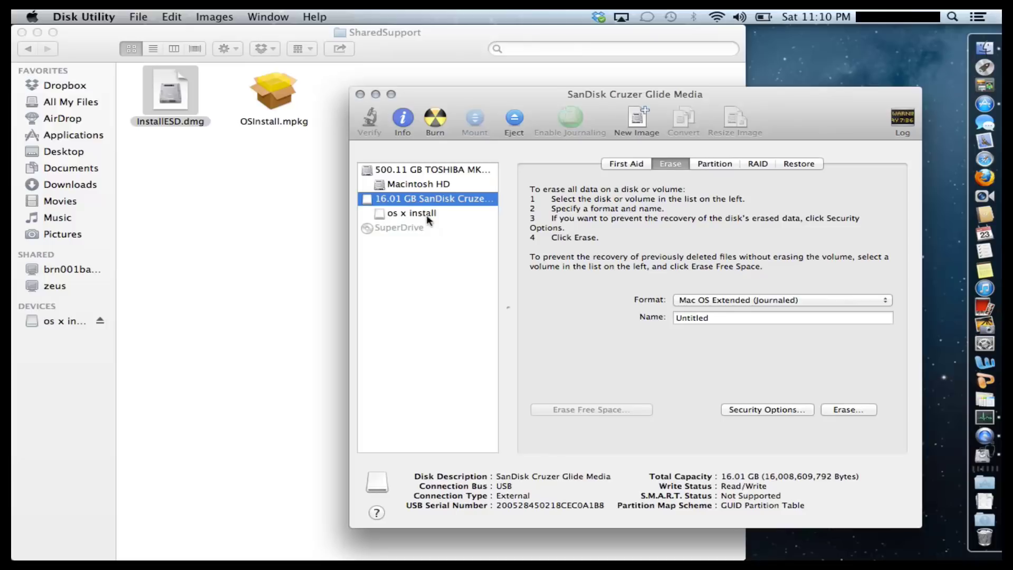
pyautogui.click(426, 214)
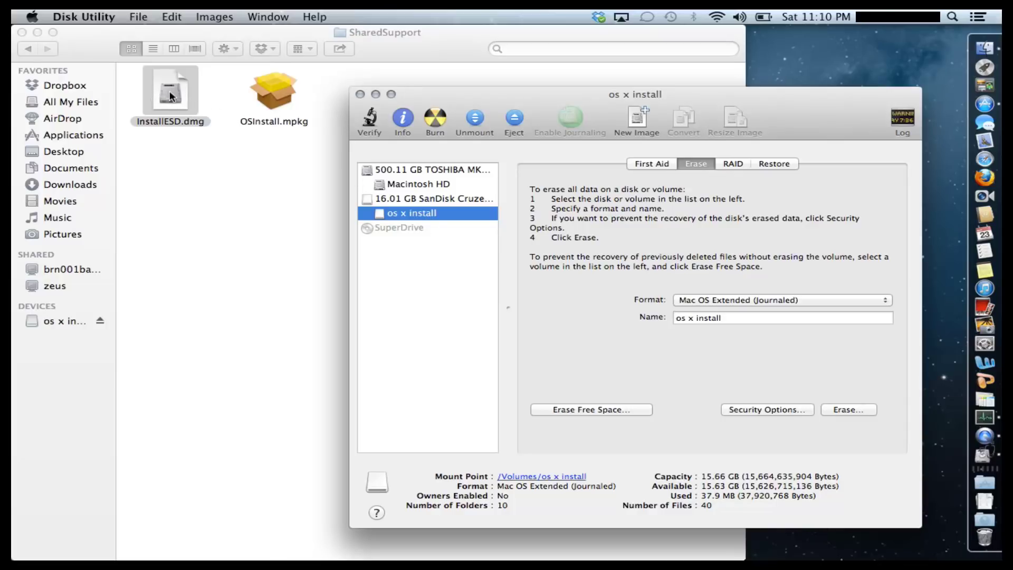
pyautogui.moveTo(170, 96); pyautogui.dragTo(413, 304)
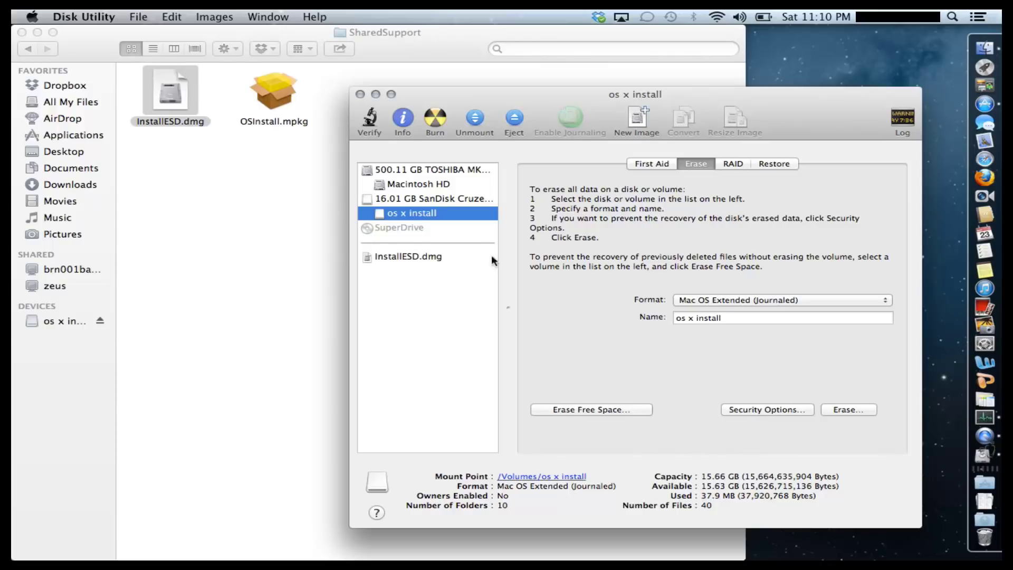
pyautogui.click(774, 164)
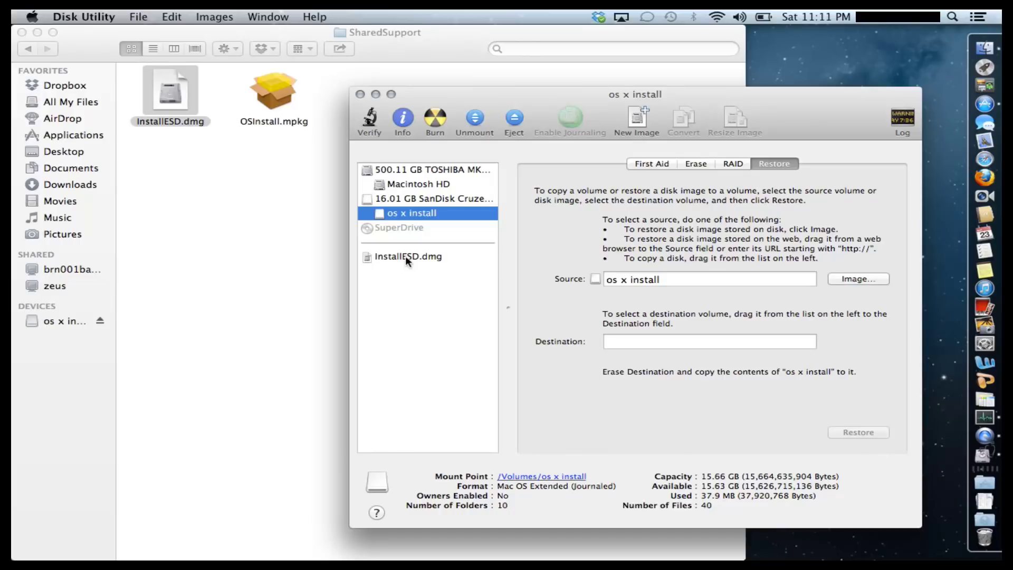
# Step: Set InstallESD.dmg as restore source and the os x install volume as destination
pyautogui.moveTo(405, 259); pyautogui.dragTo(648, 276)
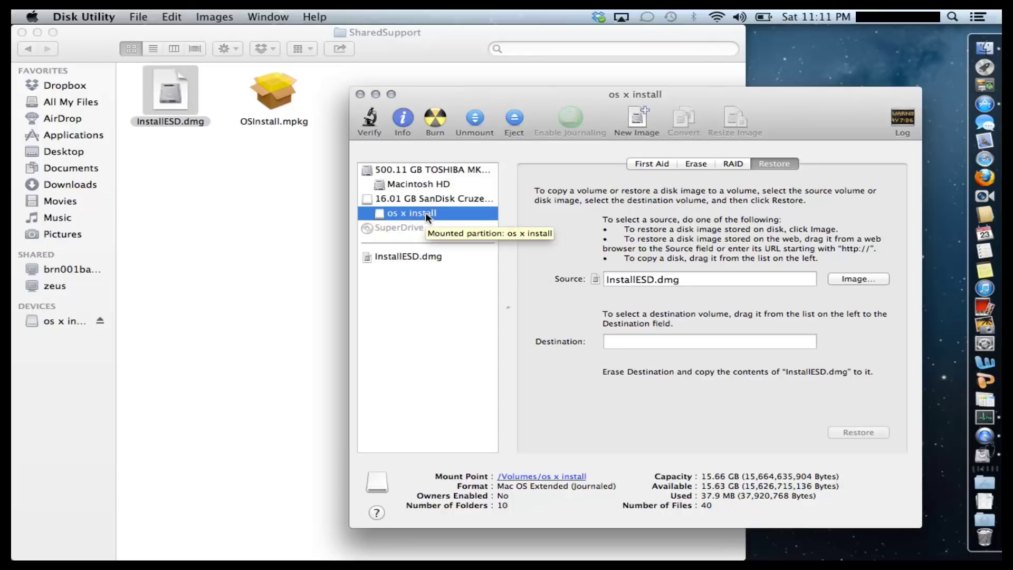
pyautogui.moveTo(425, 212); pyautogui.dragTo(655, 350)
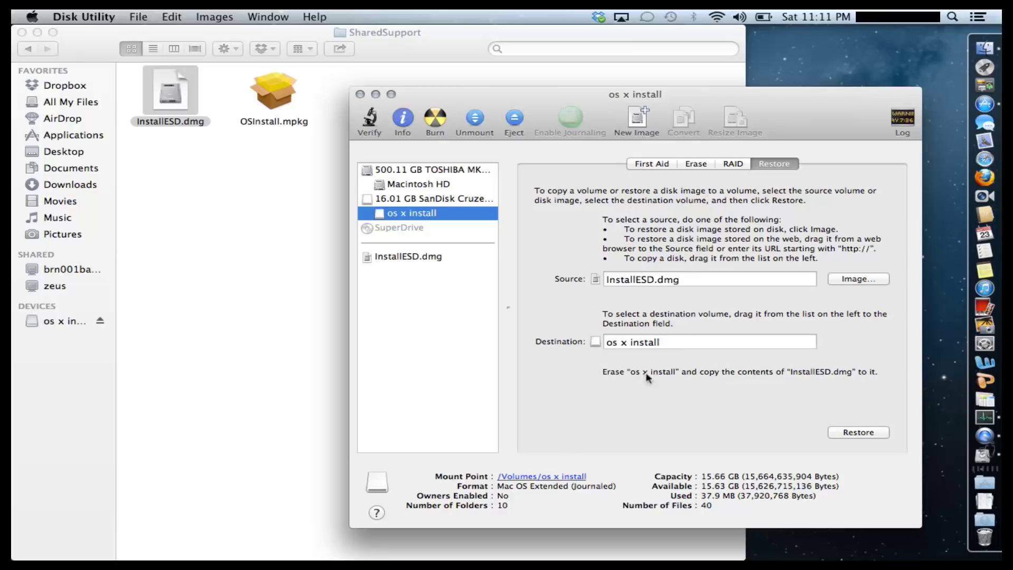
# Step: Start restoring InstallESD.dmg onto os x install, confirming the erase and entering the admin password
pyautogui.click(863, 435)
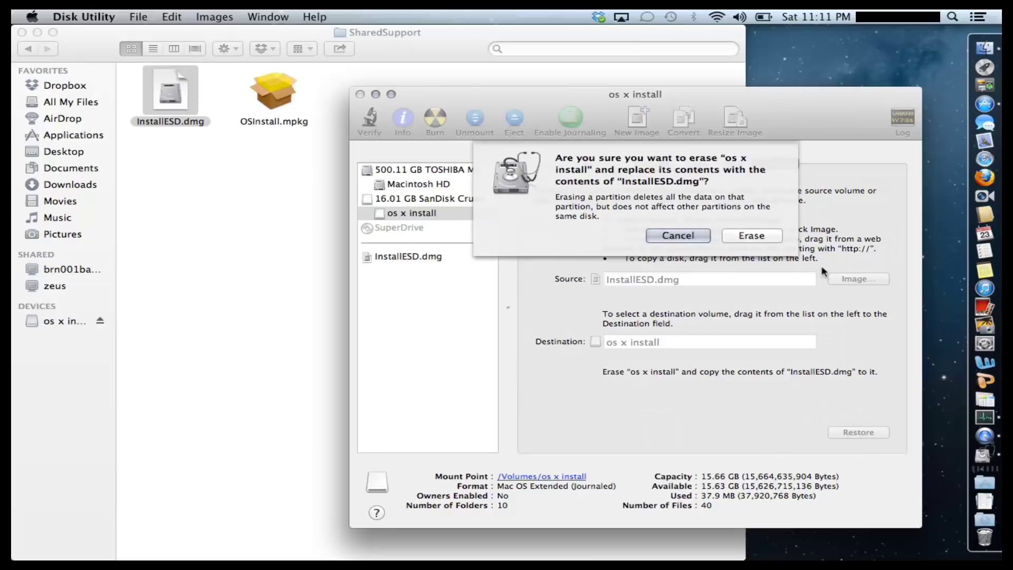
pyautogui.click(740, 234)
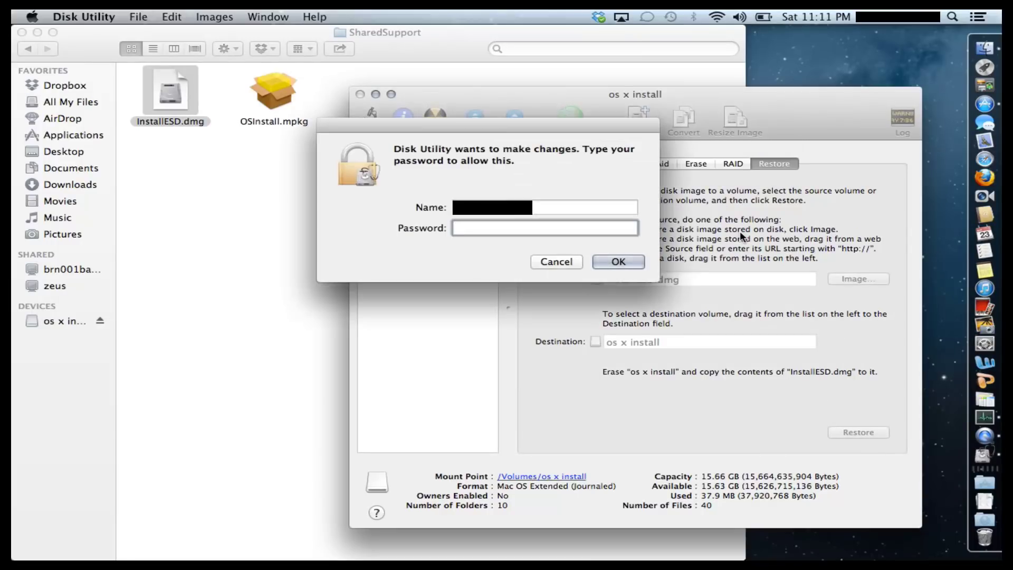
pyautogui.write('•••••••')
pyautogui.press('Return')
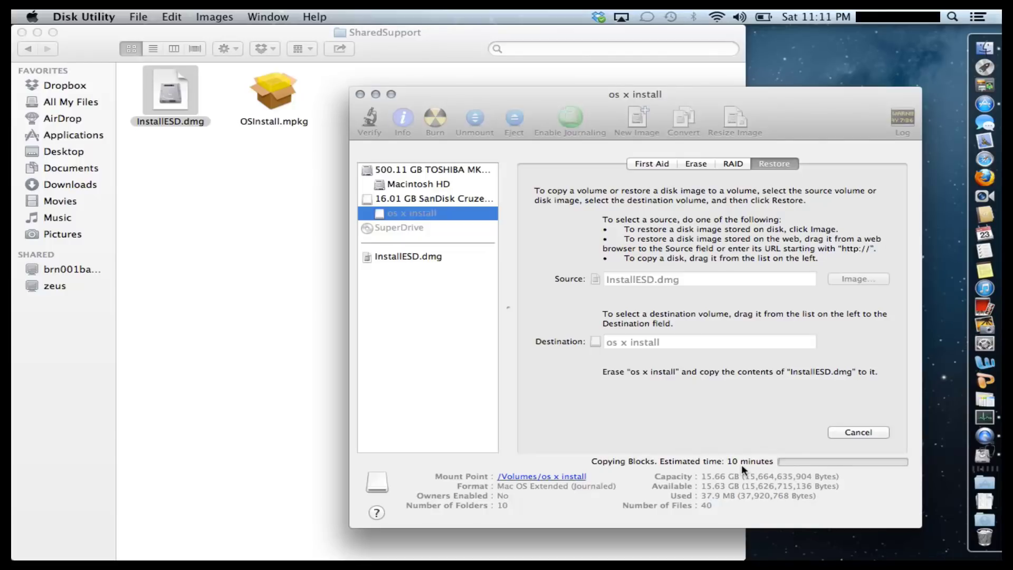
# Step: Minimize the Disk Utility window and the SharedSupport Finder window
pyautogui.click(376, 93)
pyautogui.click(37, 33)
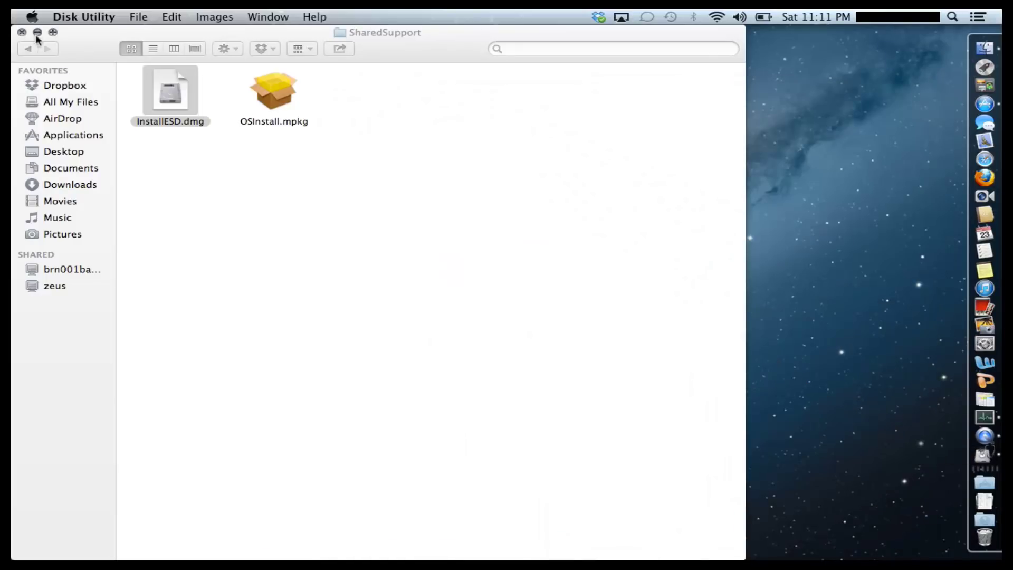